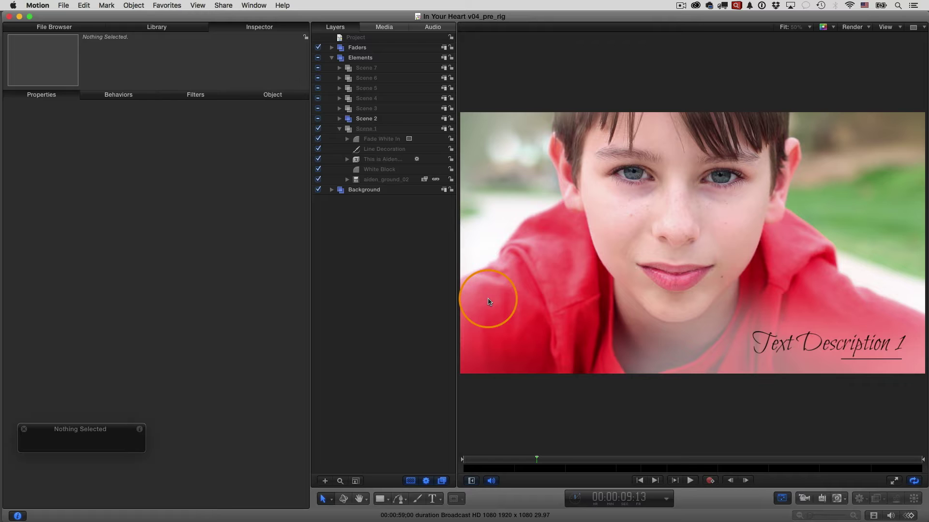
Select Scene 2's Text Background layer and preview its opacity at 100%, then undo to 27.01%
click(340, 119)
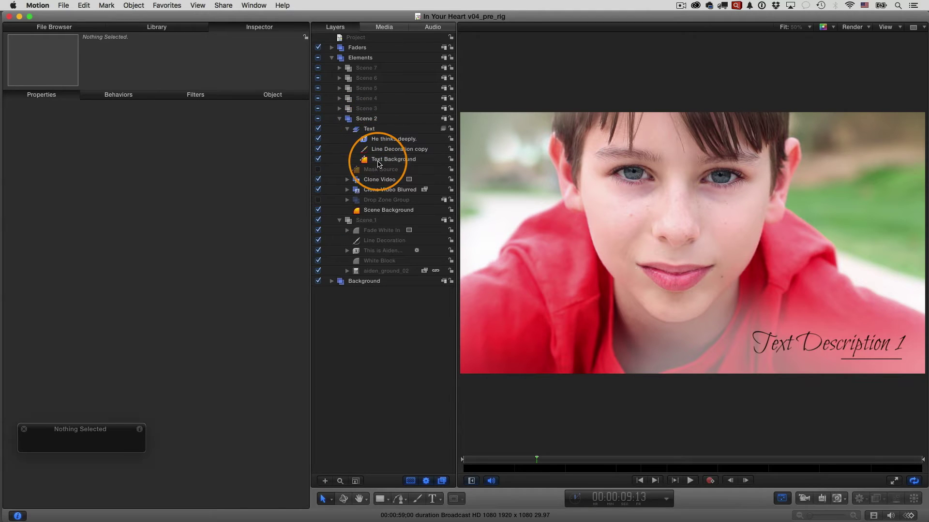
click(378, 164)
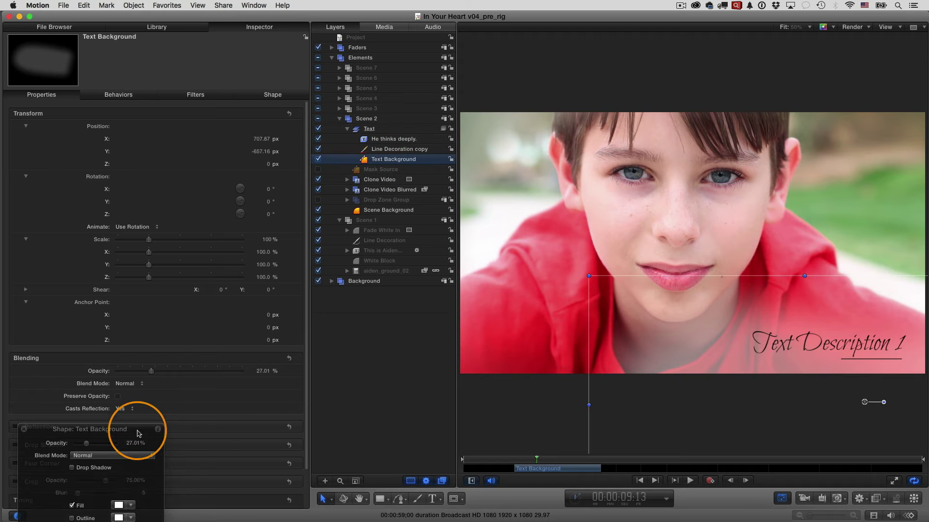
drag(139, 433, 176, 136)
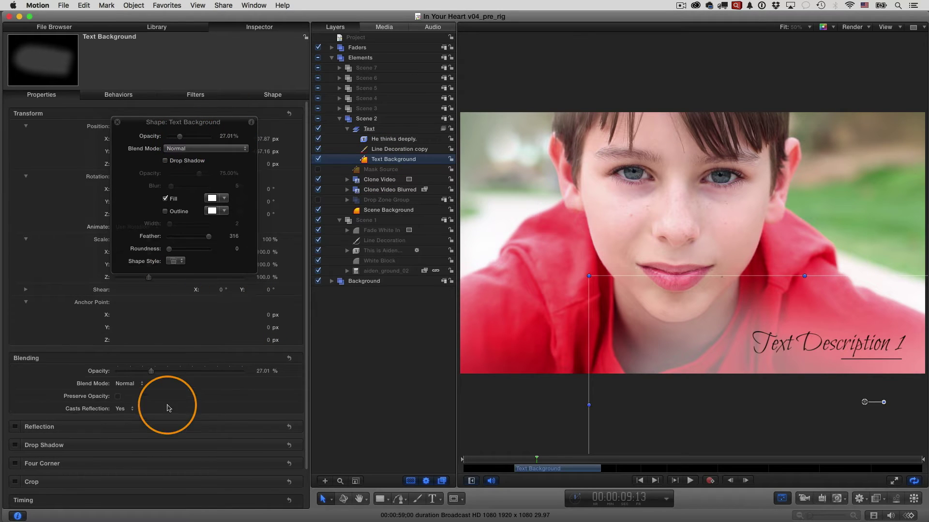
drag(151, 371, 264, 372)
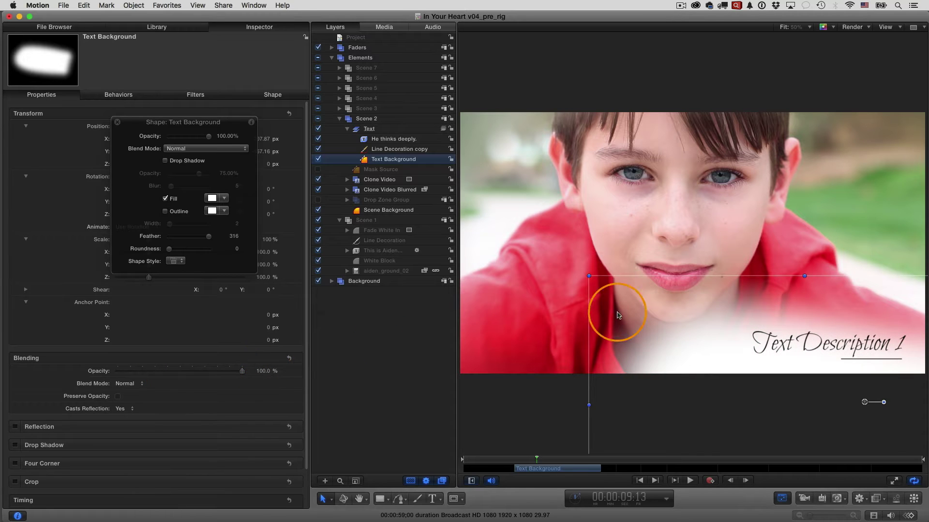
key(super+z)
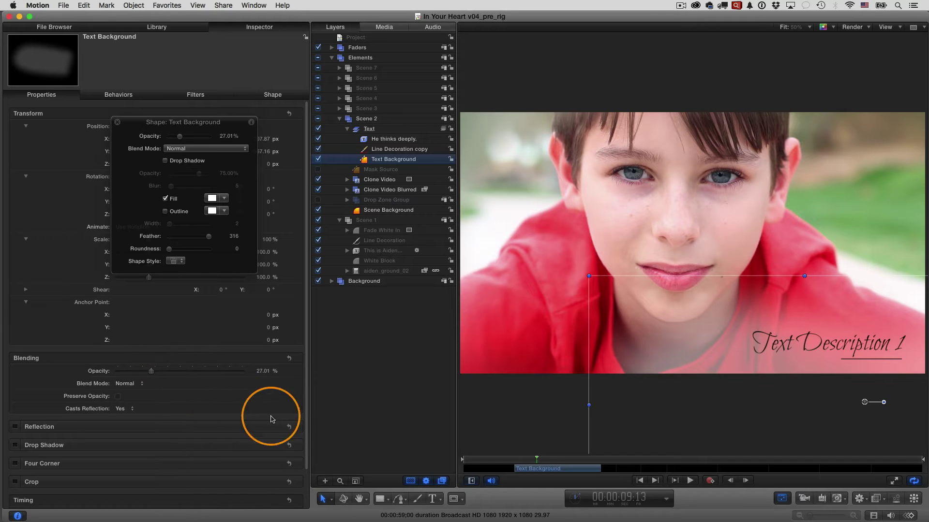
click(340, 481)
Filter the layers by 'text ba' and select the Text Background layers of Scenes 2 through 6
click(406, 468)
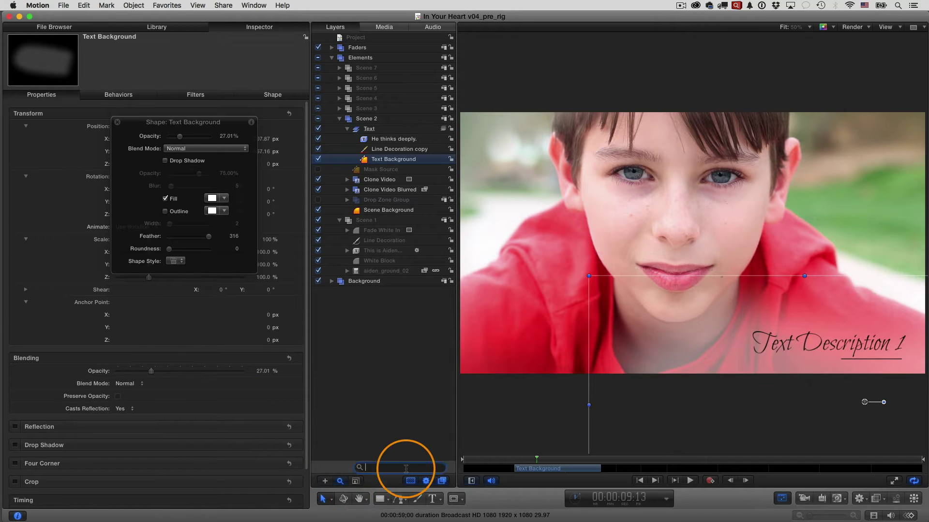
text(text)
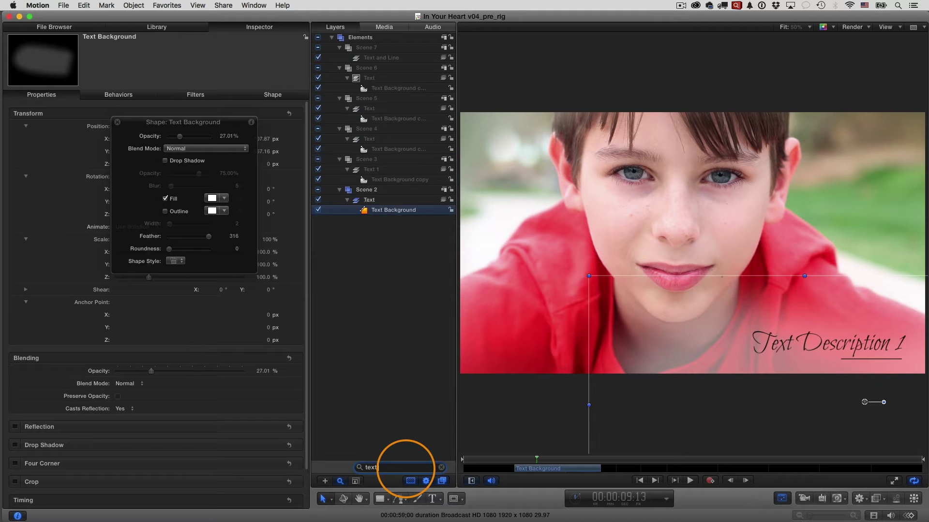
text( backg)
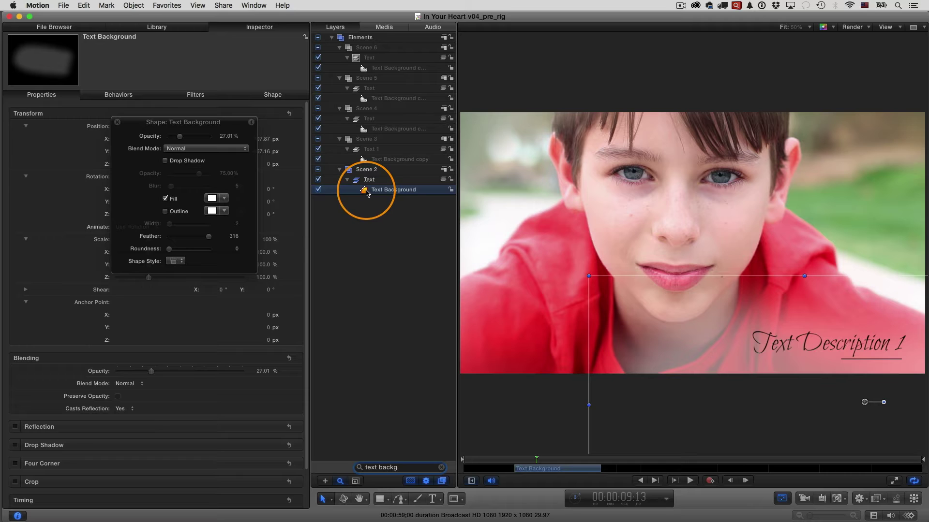
super+click(367, 159)
super+click(369, 129)
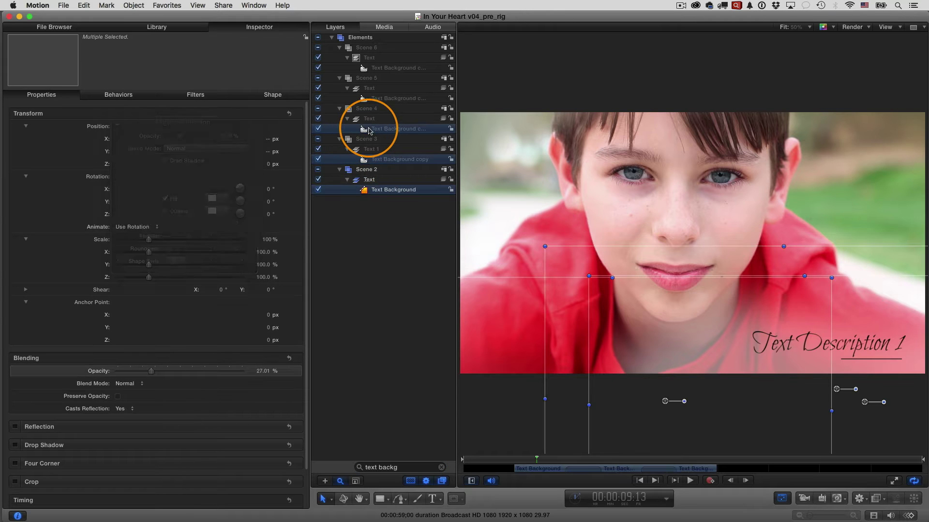
super+click(364, 98)
super+click(363, 68)
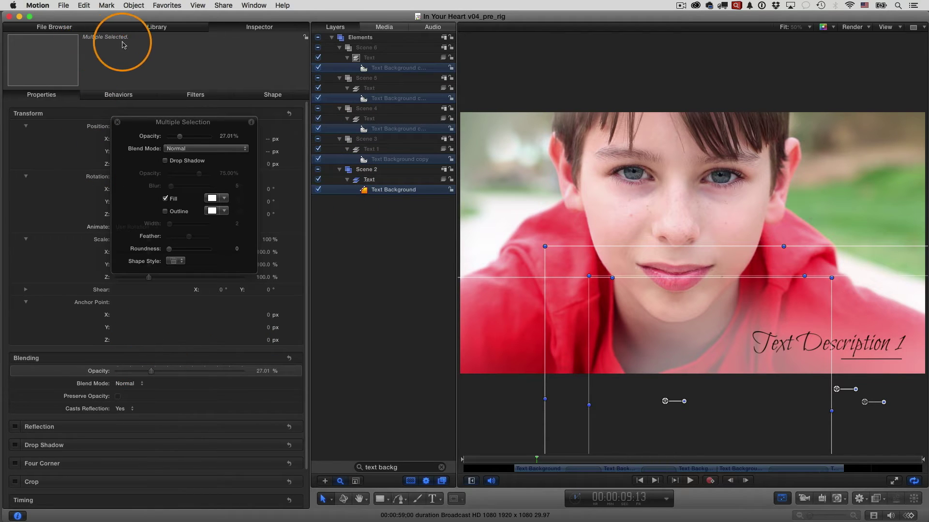
Preview higher opacity on all five backgrounds, revert to 27.01%, and clear the filter
drag(152, 371, 173, 375)
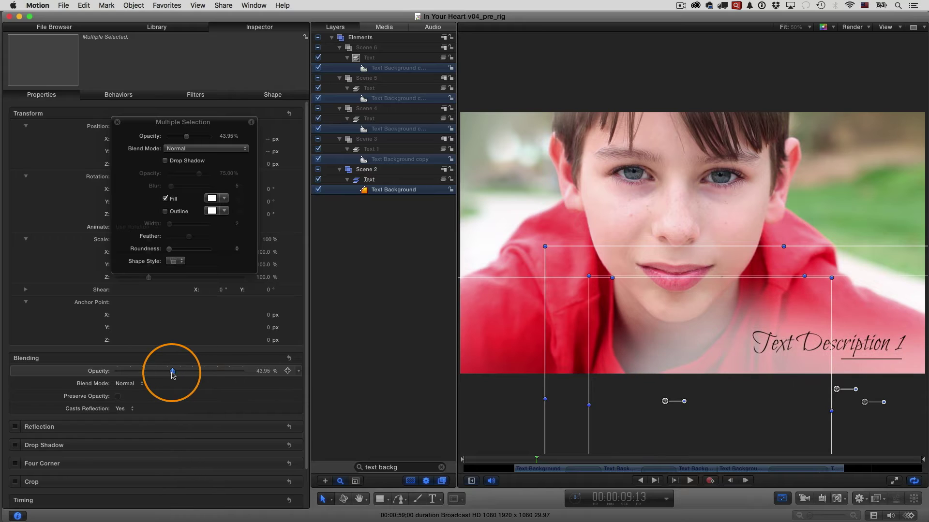
key(super+z)
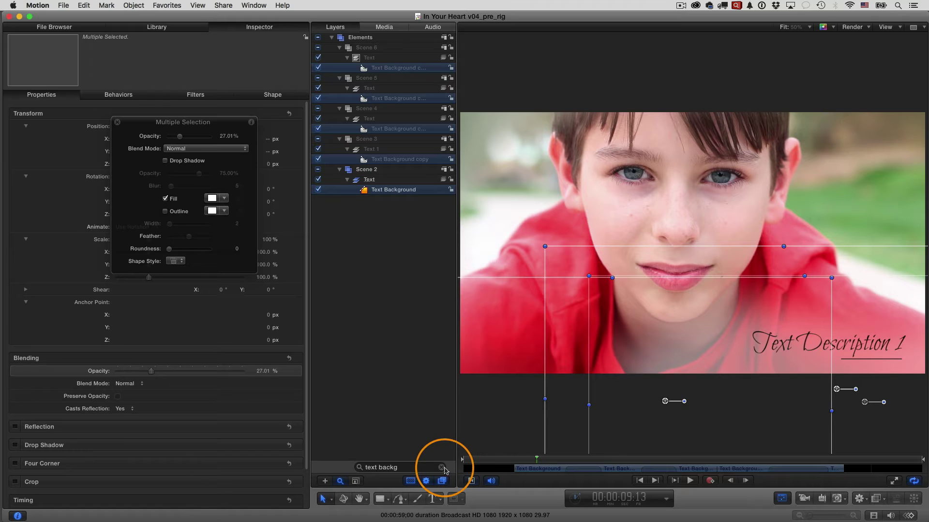
click(441, 467)
Create a new rig from the Object menu, add a Slider widget, and set it to 100
click(340, 482)
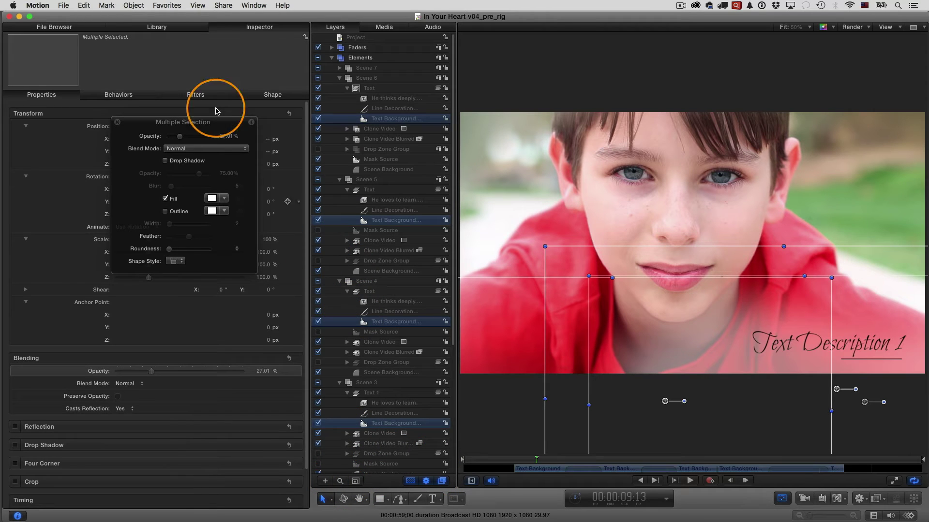
click(133, 5)
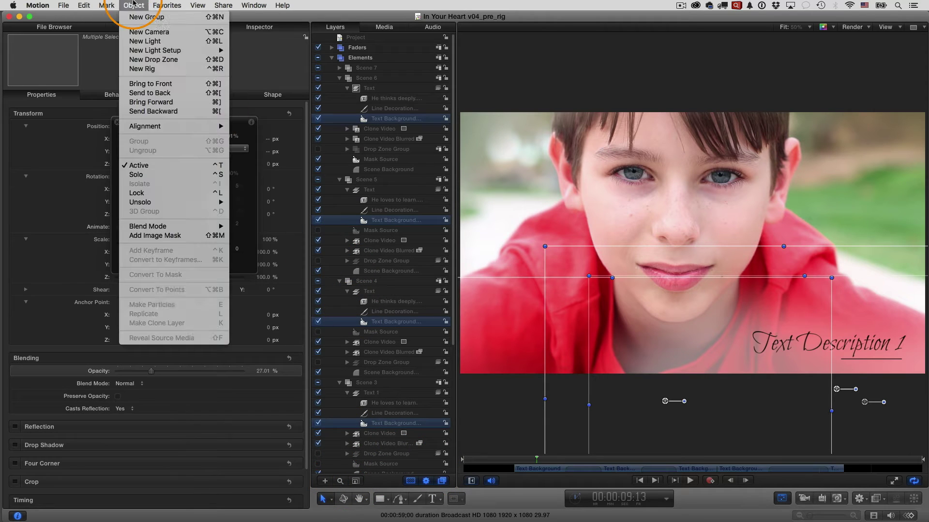
click(141, 69)
drag(145, 125, 114, 238)
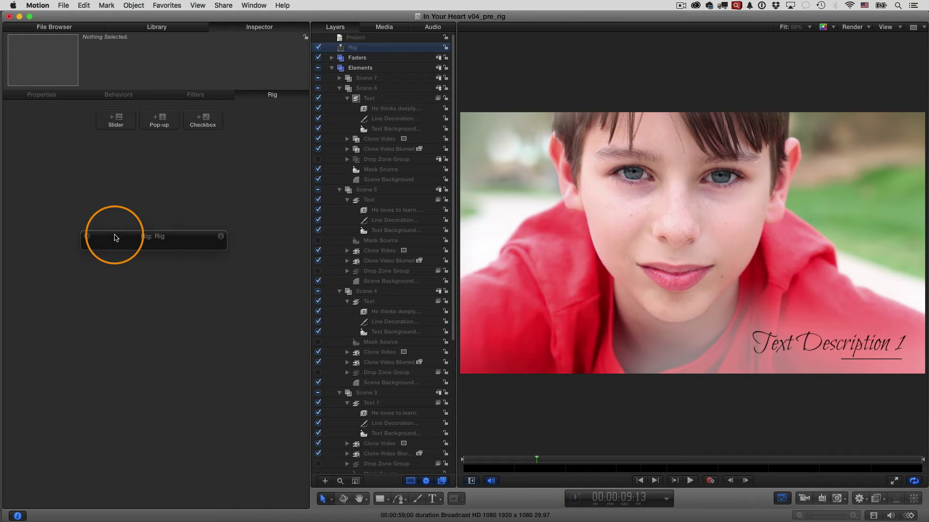
click(118, 124)
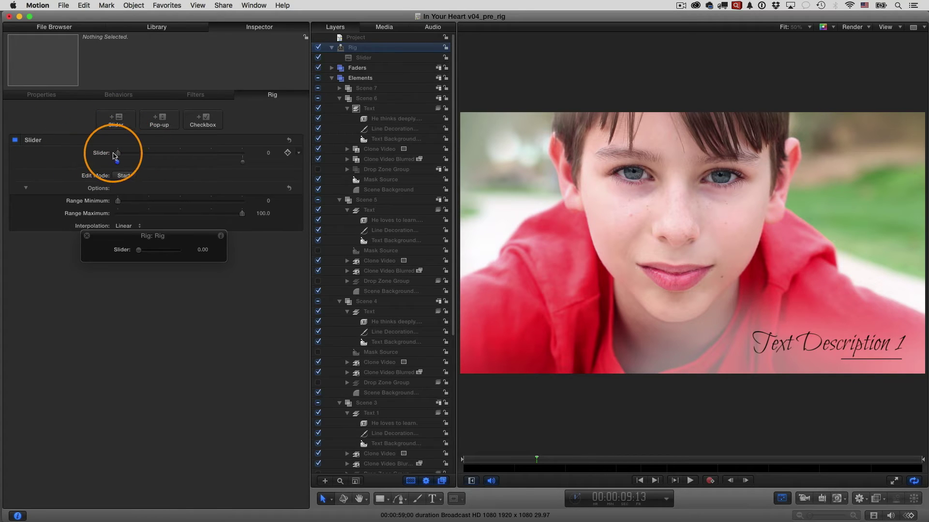
mouse_move(118, 153)
mouse_down()
mouse_move(217, 158)
mouse_move(112, 160)
mouse_move(245, 158)
mouse_move(110, 165)
mouse_move(259, 156)
mouse_move(233, 162)
mouse_move(244, 165)
mouse_move(227, 155)
mouse_move(243, 156)
mouse_move(109, 159)
mouse_move(119, 168)
mouse_move(118, 156)
mouse_move(251, 159)
mouse_up()
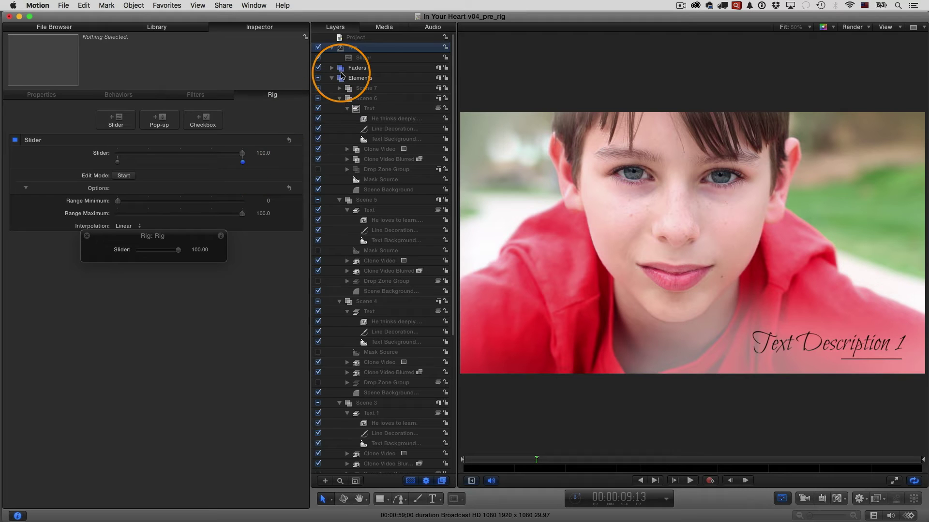
Rename the rig's Slider widget to 'Text background opacity'
double_click(368, 58)
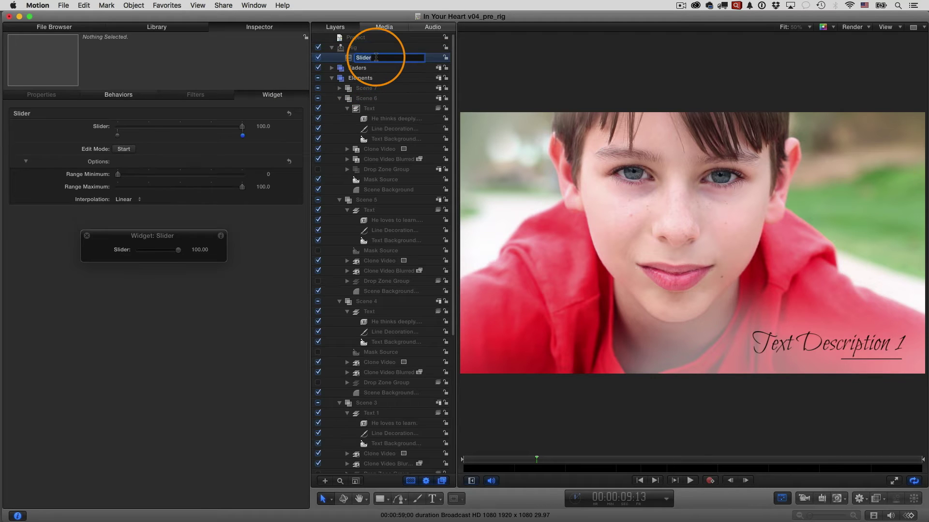
text(Text background)
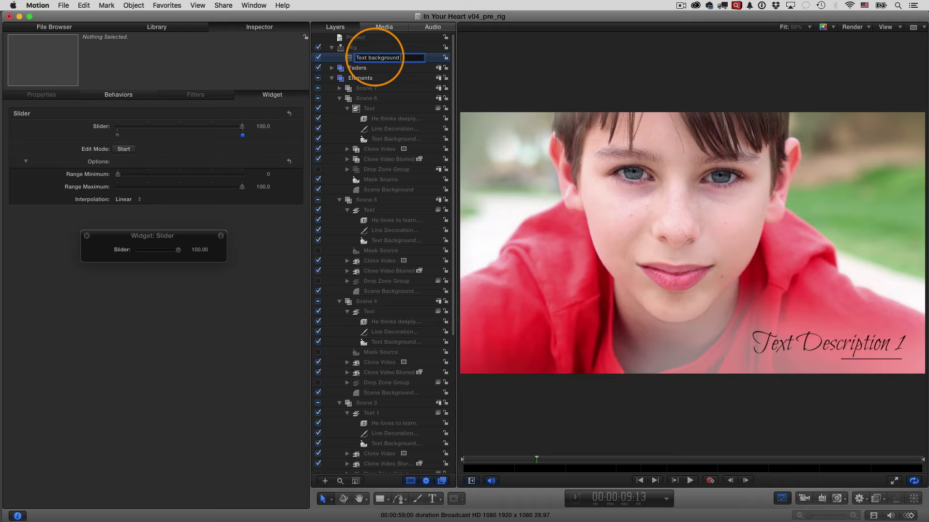
text( opacity)
key(Return)
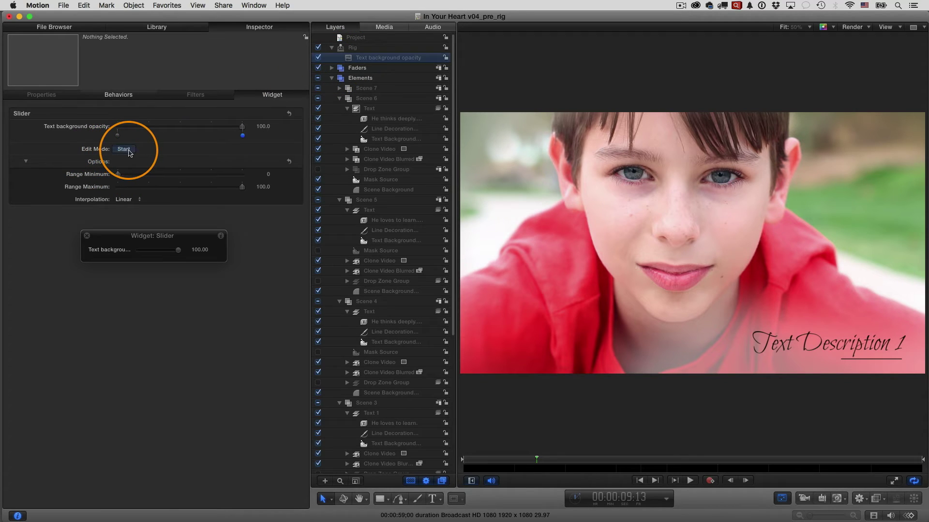
click(127, 150)
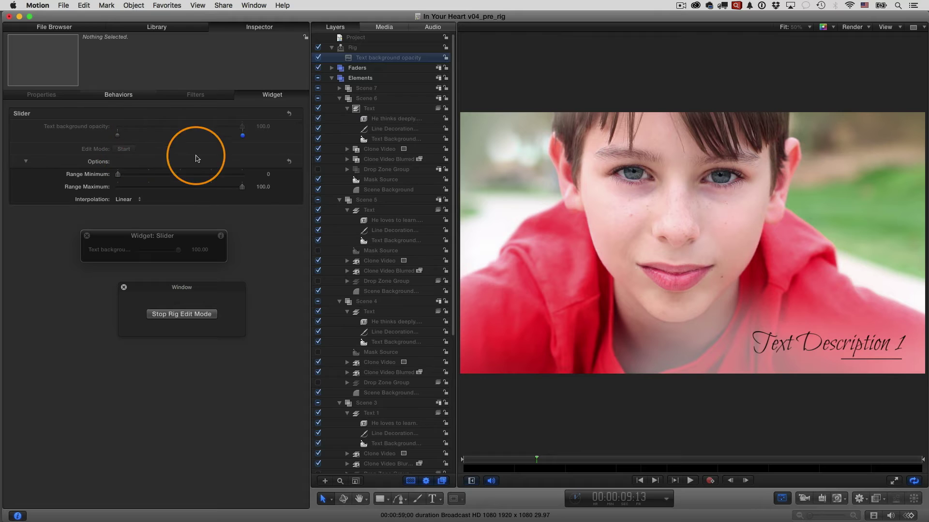
While recording rig edits, set Scene 2's Text Background opacity to 100%
drag(452, 184, 450, 334)
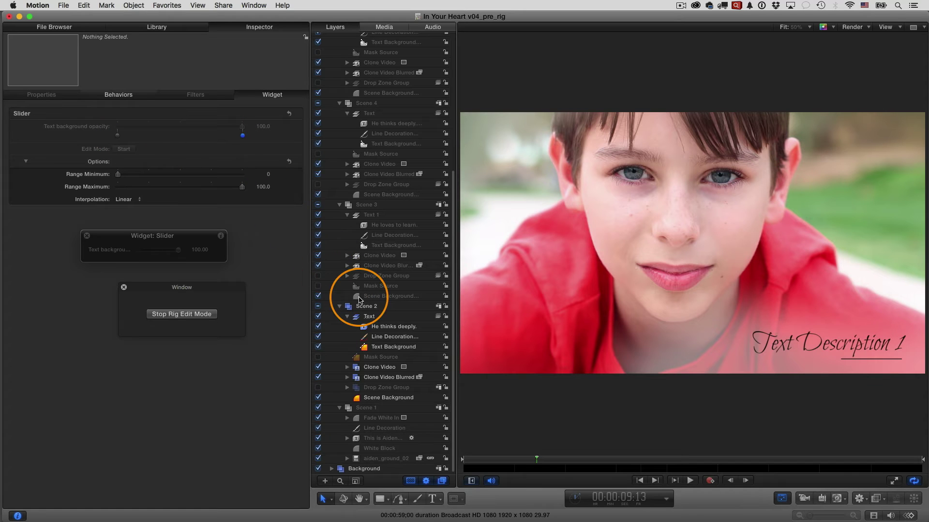
click(364, 347)
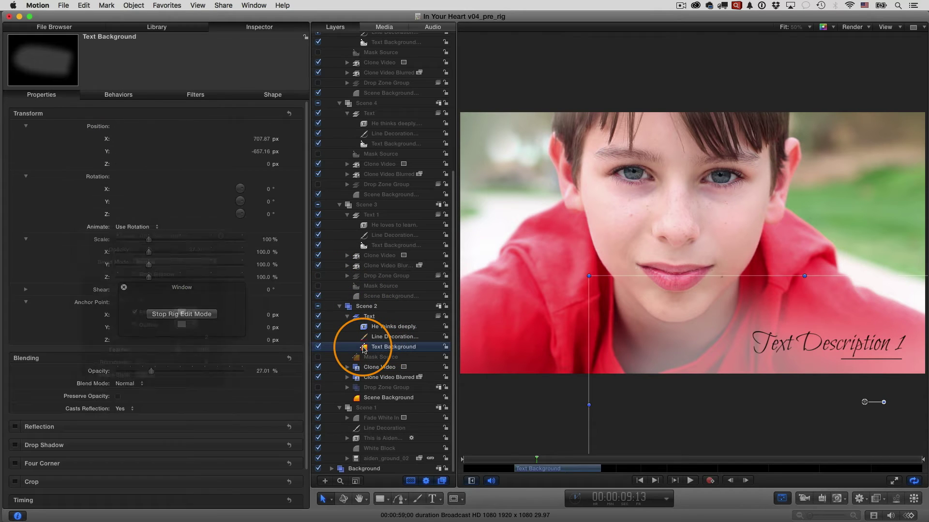
drag(197, 244, 197, 444)
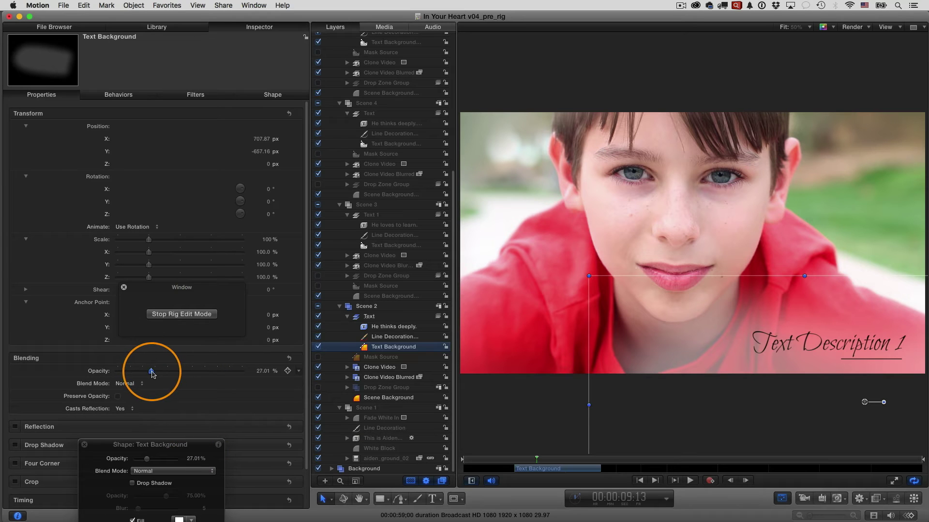
drag(152, 374, 265, 375)
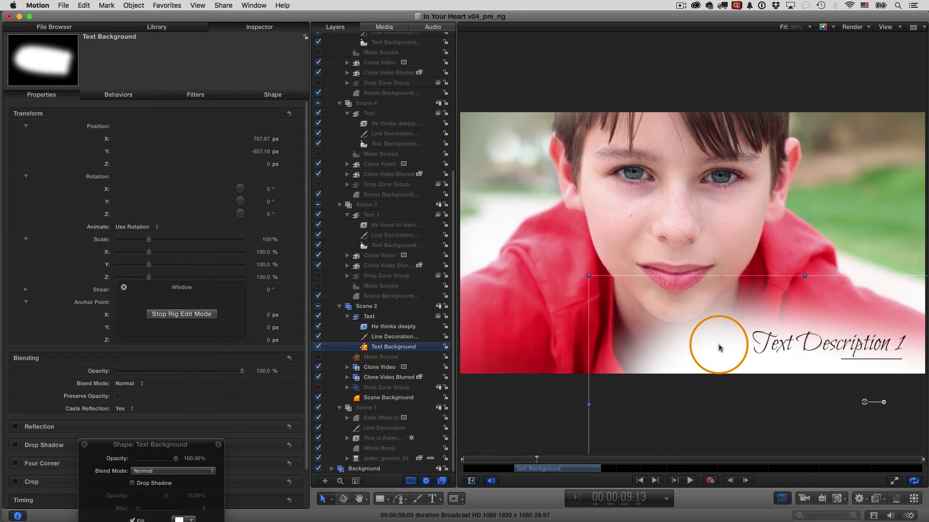
Stop Rig Edit Mode on the Text background opacity widget and test its slider
scroll(455, 203, up, 5)
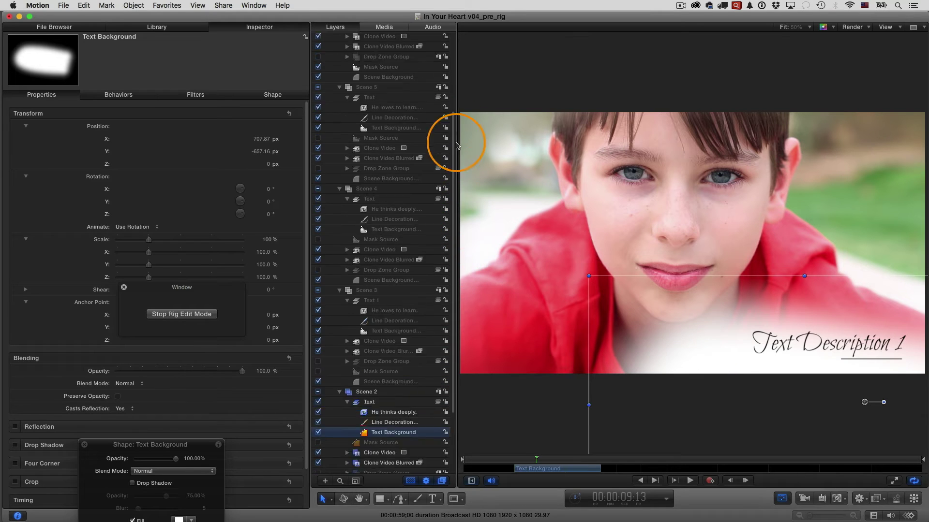
scroll(456, 145, up, 5)
click(358, 58)
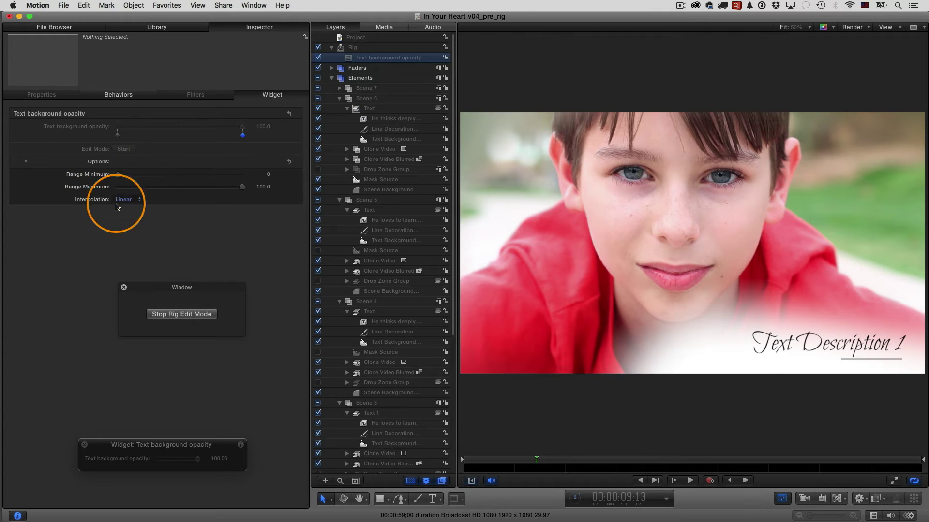
click(180, 315)
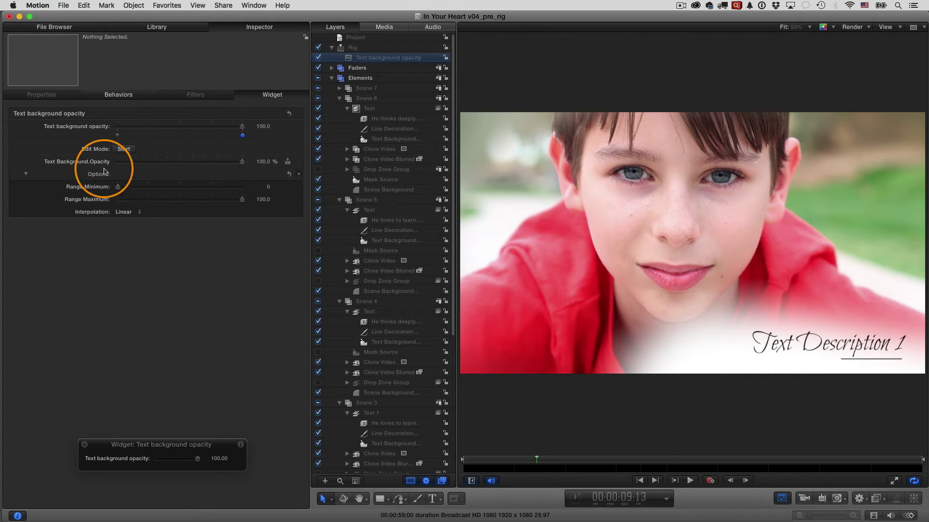
mouse_move(242, 126)
mouse_down()
mouse_move(124, 128)
mouse_move(252, 129)
mouse_up()
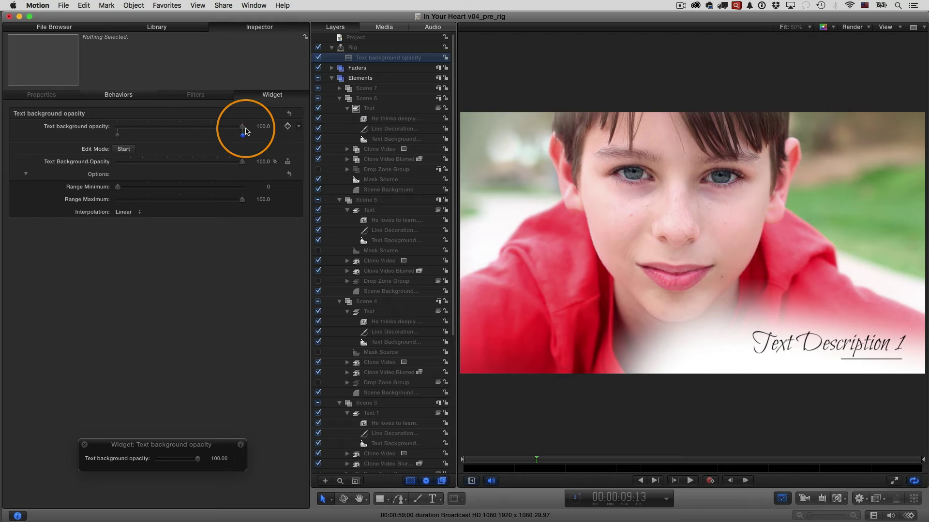
With the rig at 0, set Text Background.Opacity to 27.01%, then raise the rig back to 100
drag(242, 127, 118, 136)
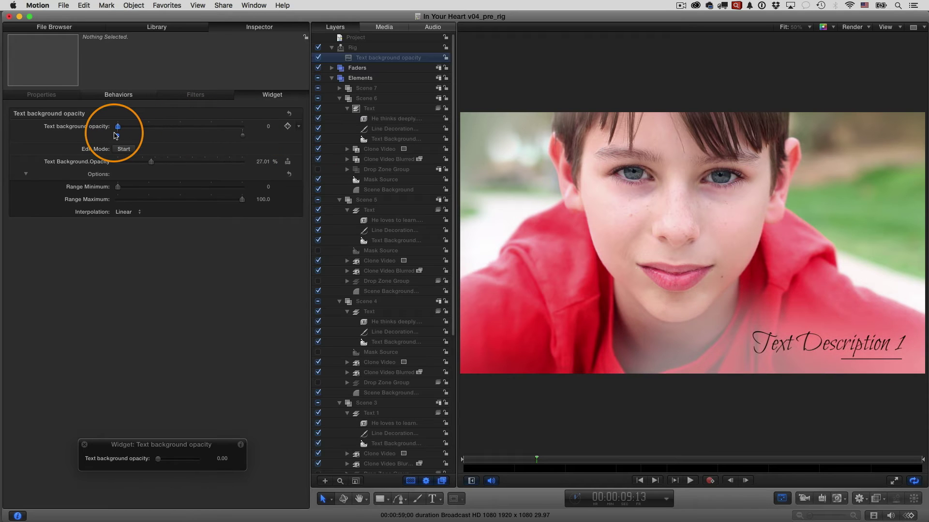
drag(154, 162, 152, 166)
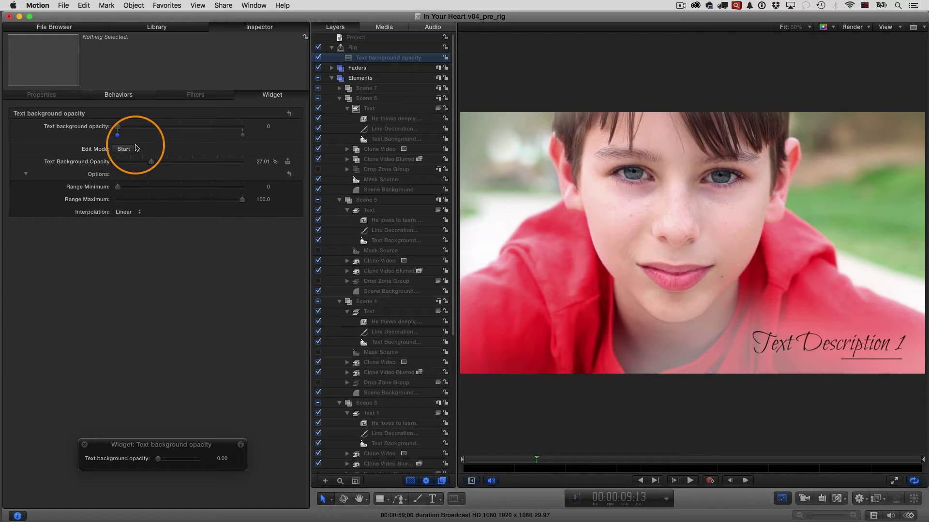
drag(118, 126, 250, 127)
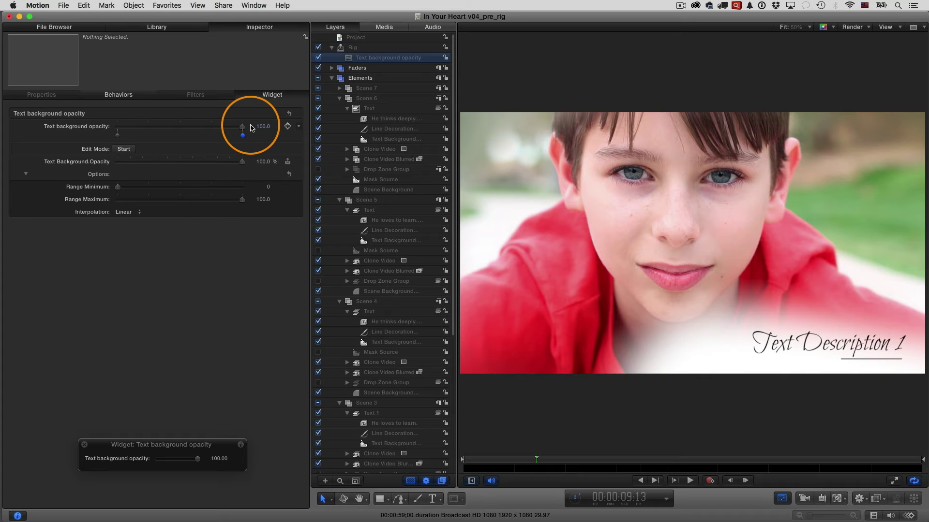
drag(453, 121, 454, 278)
Link Scene 3's Text Background opacity to the rig via Add To Rig > Add To Text background opacity
click(366, 246)
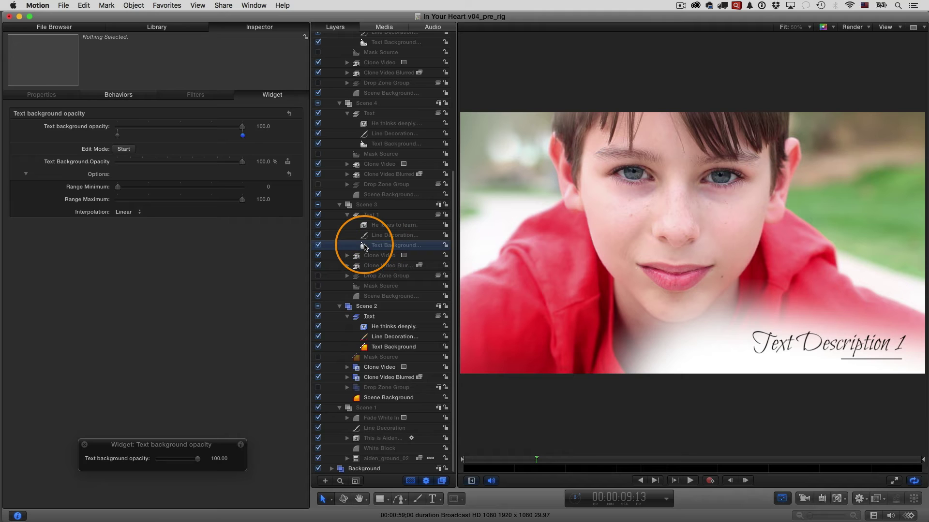
drag(556, 459, 624, 459)
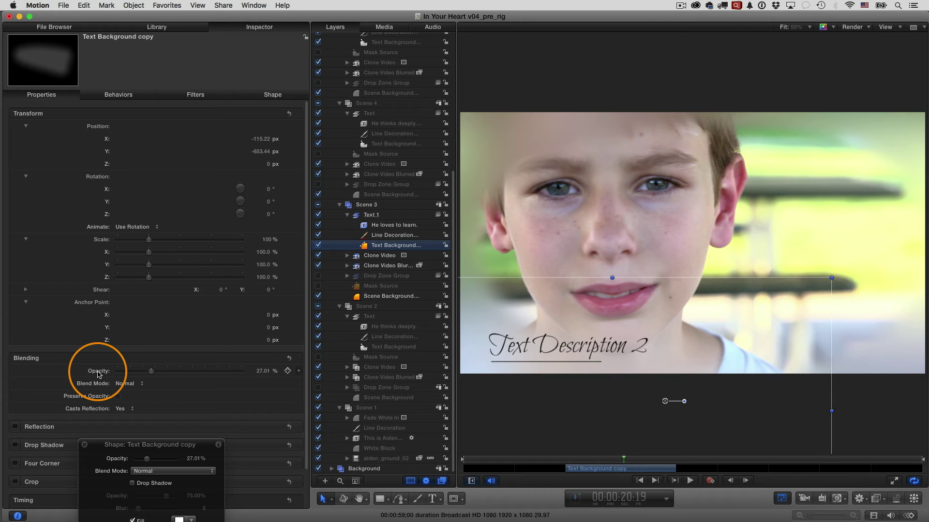
click(300, 373)
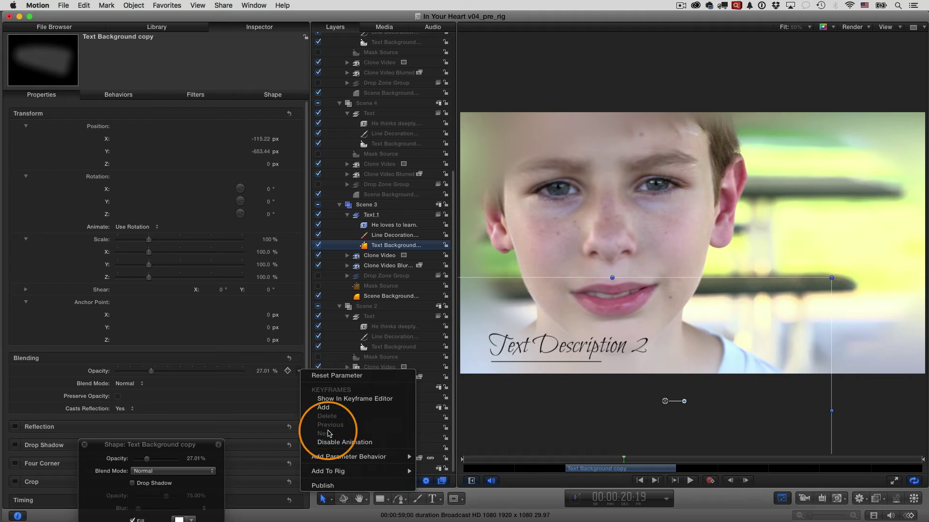
mouse_move(337, 476)
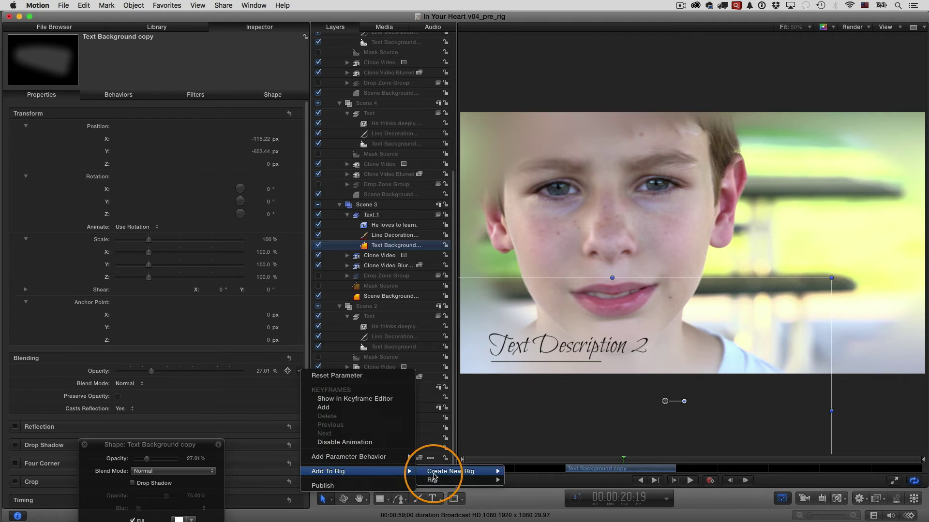
mouse_move(435, 480)
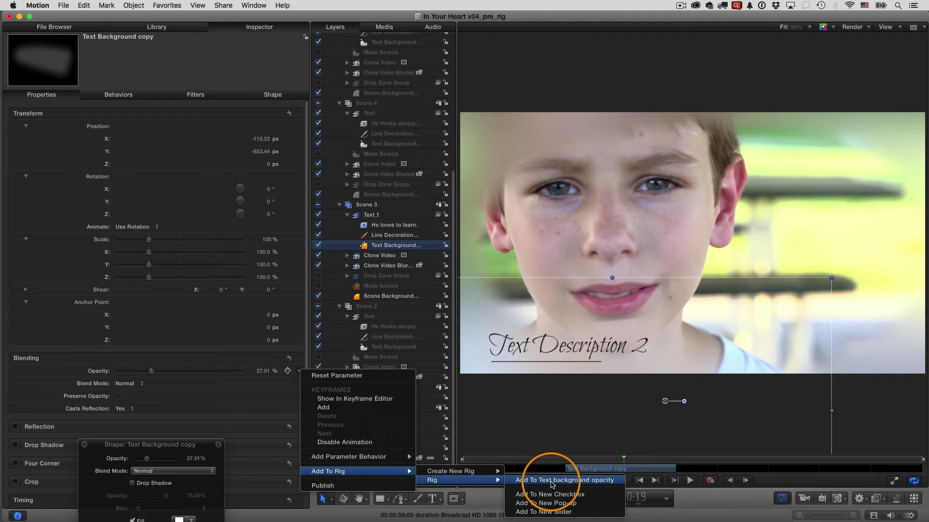
click(594, 483)
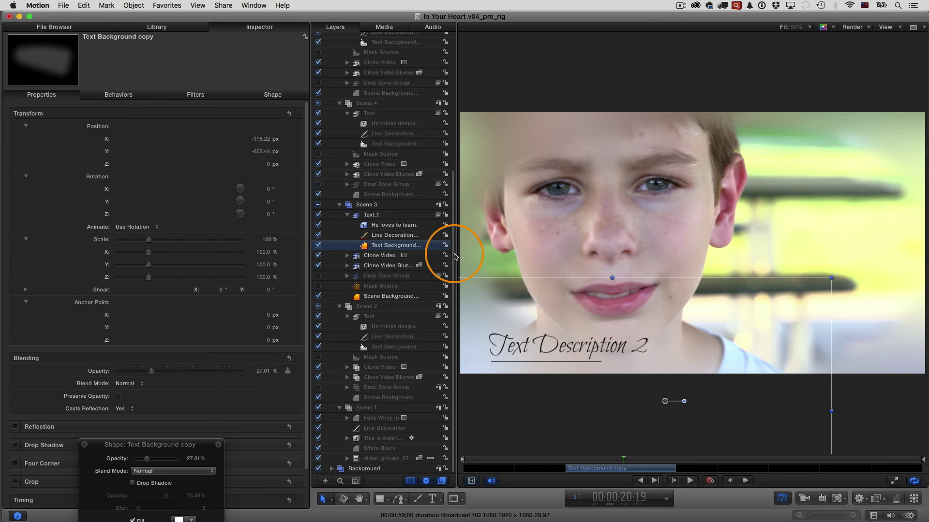
scroll(436, 208, up, 10)
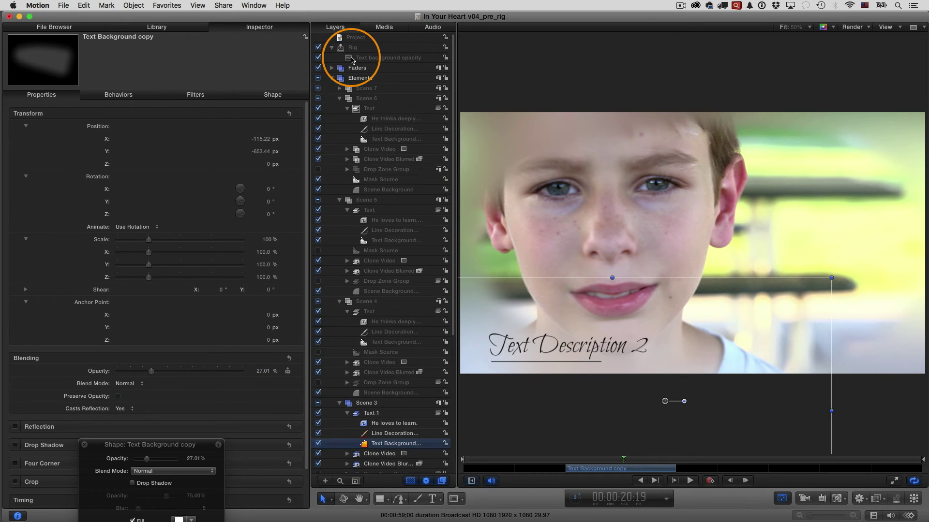
In the rig widget, set Text Background copy.Opacity to 100% at the slider's maximum
click(352, 58)
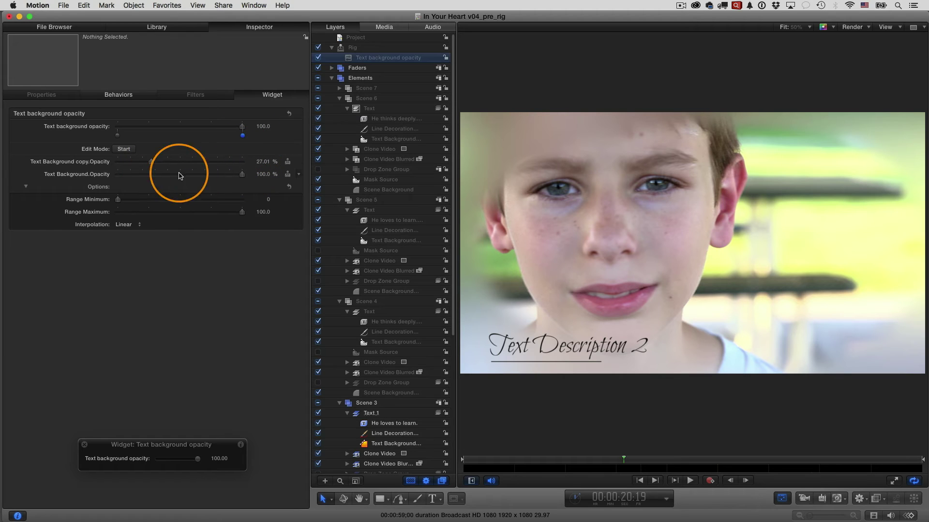
drag(151, 161, 249, 164)
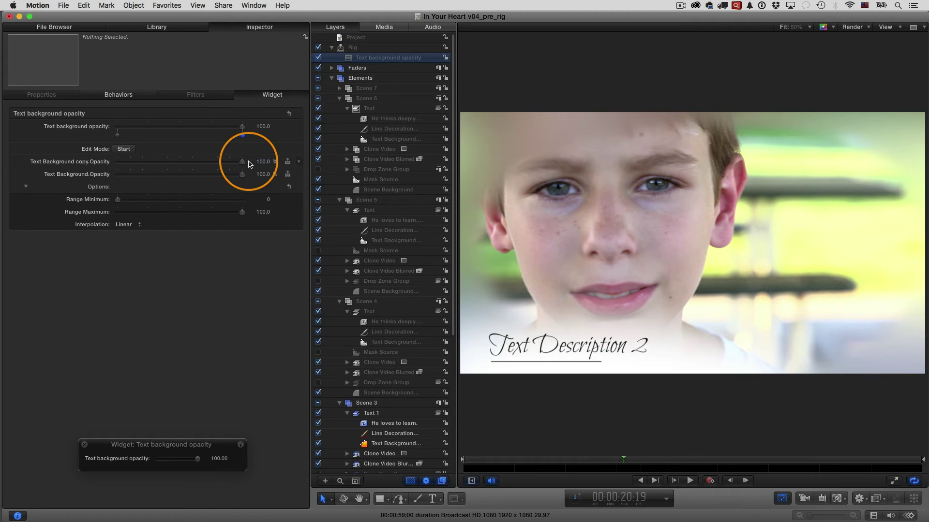
Drag the Text Background Opacity of Scenes 4, 5 and 6 onto the rig widget to link them
click(368, 344)
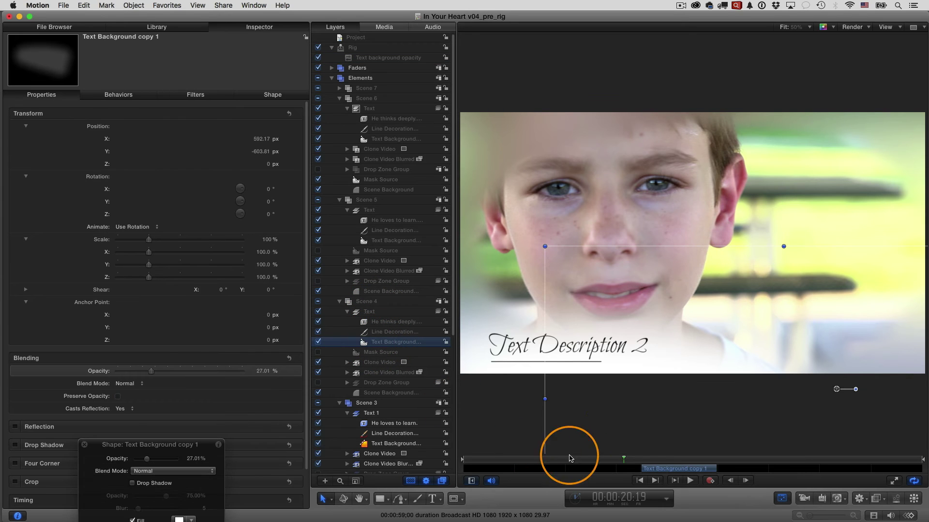
drag(632, 463, 695, 462)
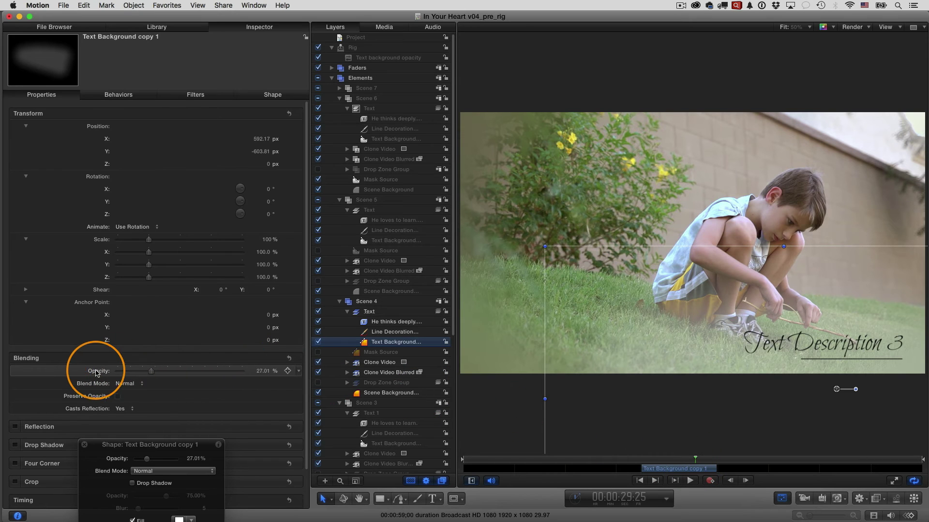
drag(87, 372, 362, 59)
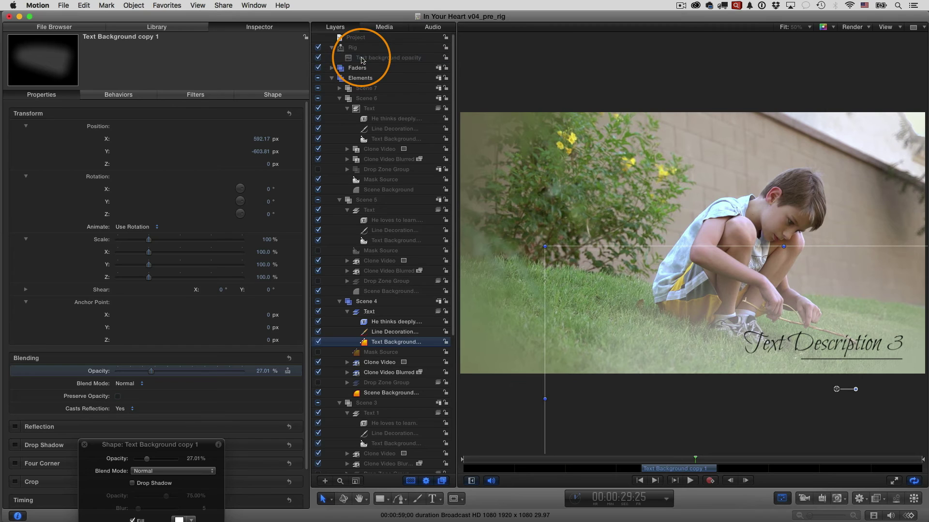
click(370, 241)
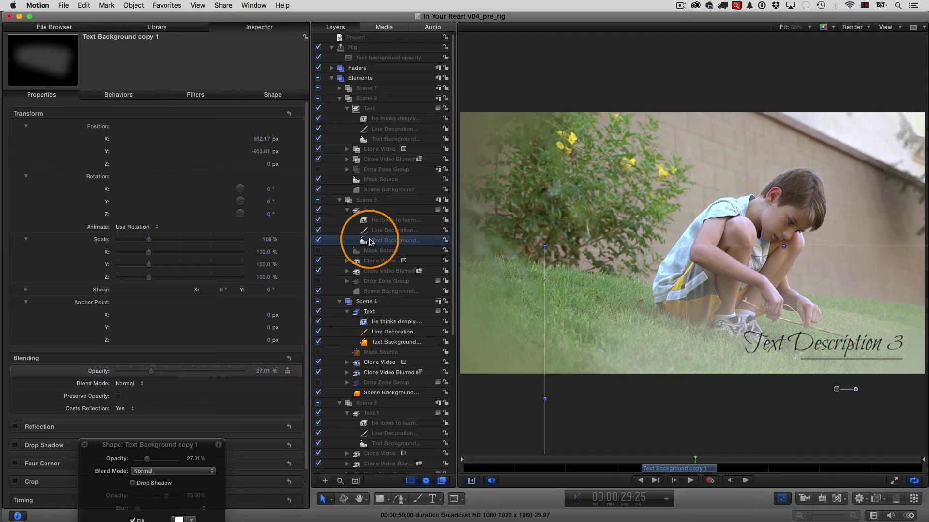
drag(97, 371, 372, 140)
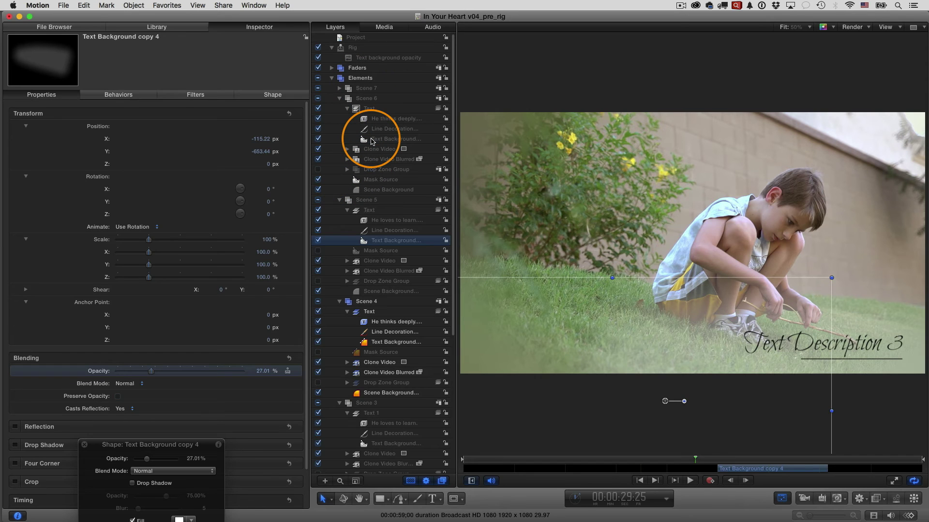
click(371, 141)
drag(92, 370, 356, 59)
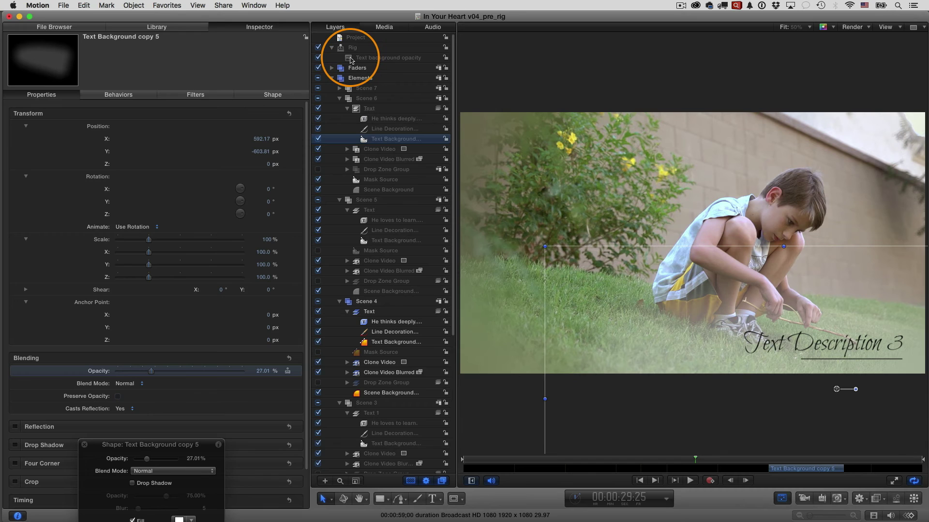
click(356, 59)
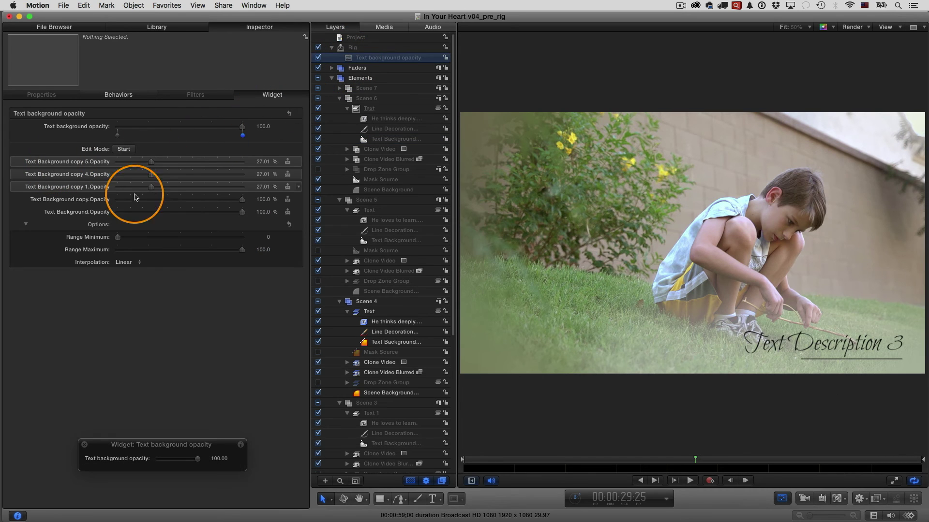
Set copies 1, 4 and 5 to 100% at maximum, linked opacities to 0% at minimum, then raise the rig to 100
drag(151, 187, 243, 187)
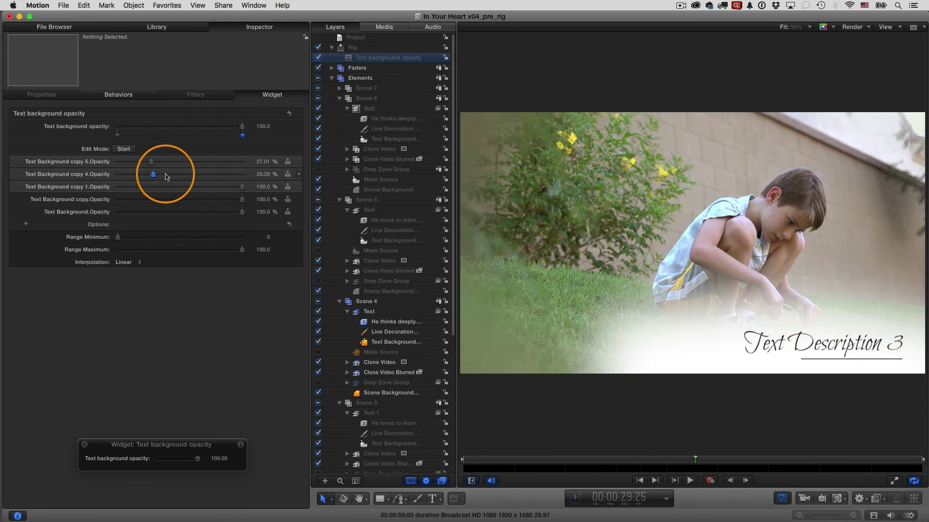
drag(151, 174, 243, 174)
drag(151, 162, 110, 140)
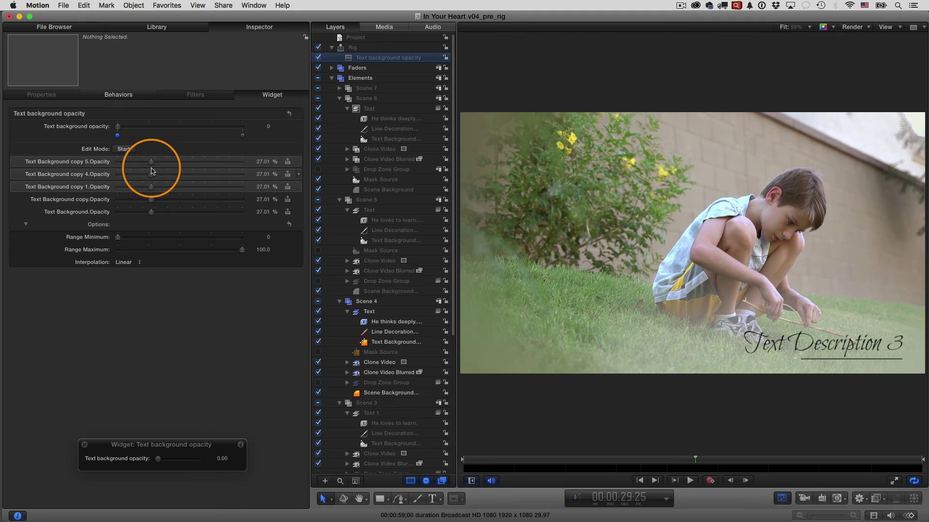
drag(151, 162, 119, 212)
click(117, 127)
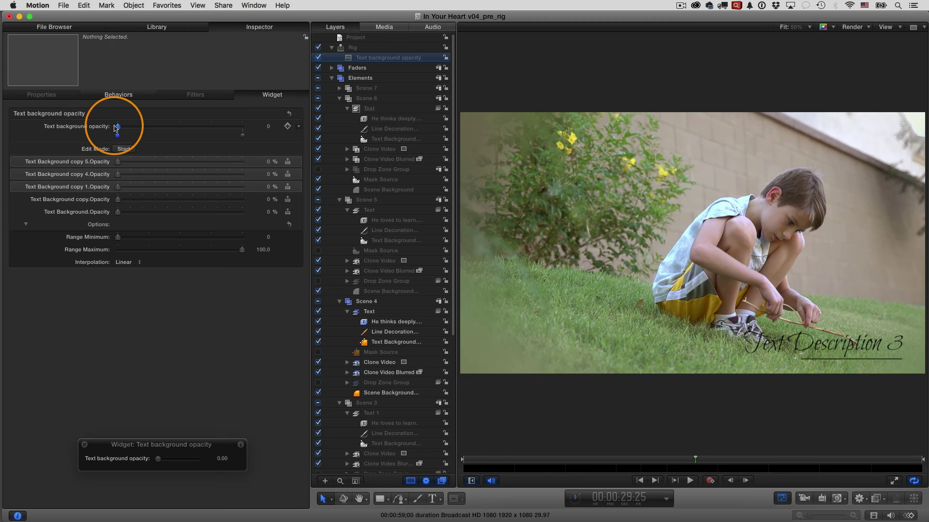
drag(116, 128, 247, 130)
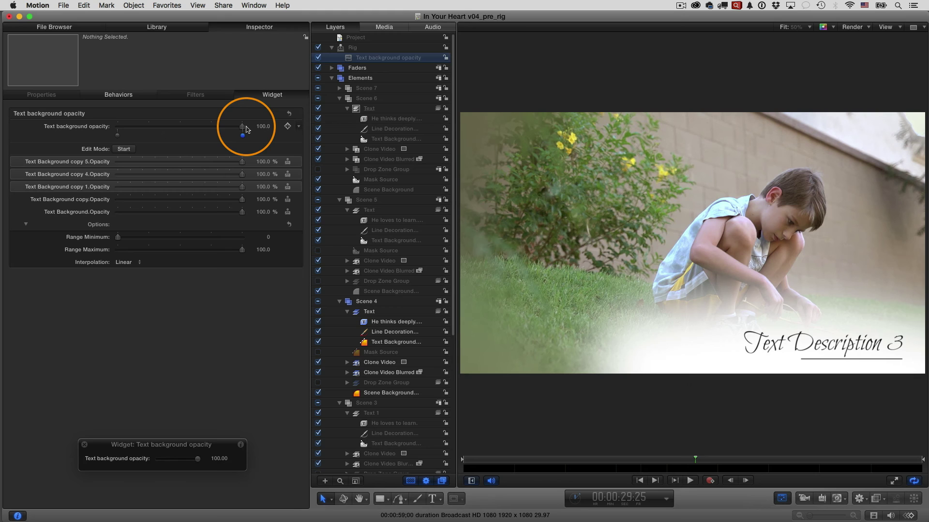
Test the Text background opacity rig slider, then publish it from its animation menu
mouse_move(247, 129)
mouse_down()
mouse_move(118, 133)
mouse_move(245, 127)
mouse_up()
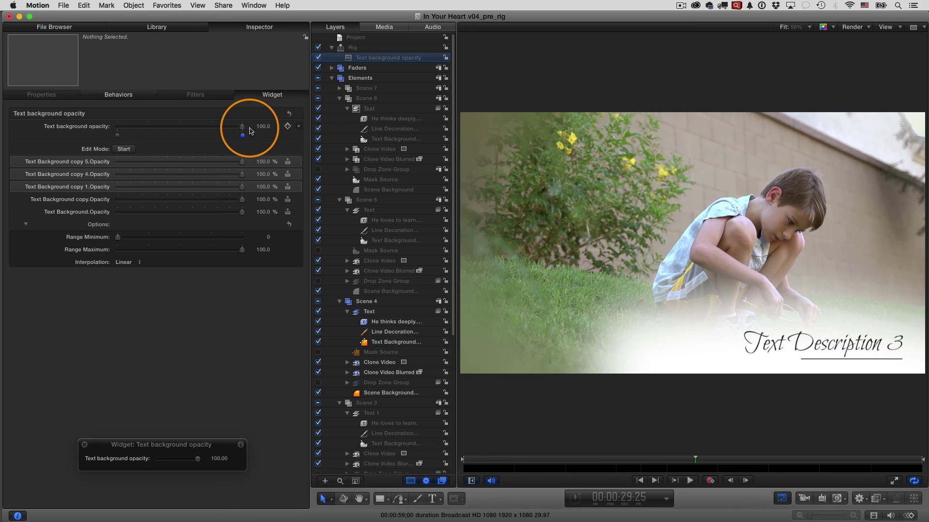
click(299, 127)
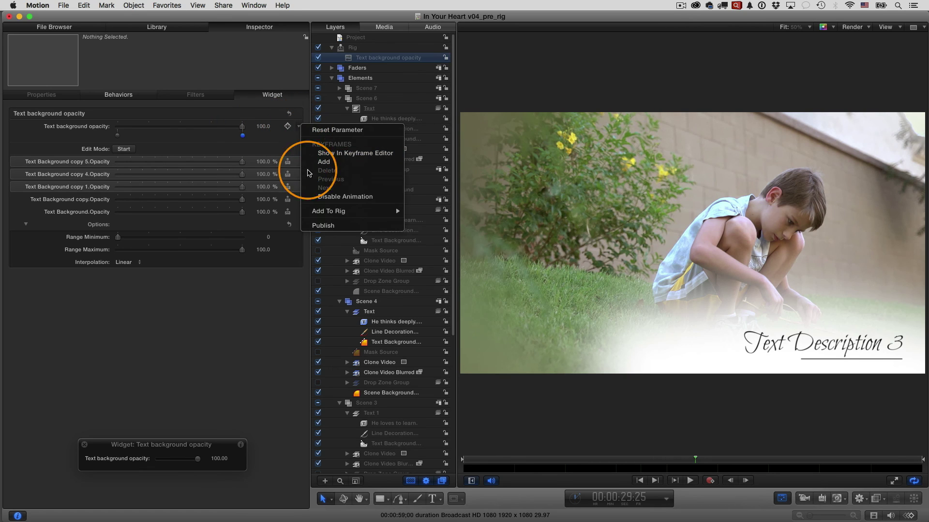
click(322, 226)
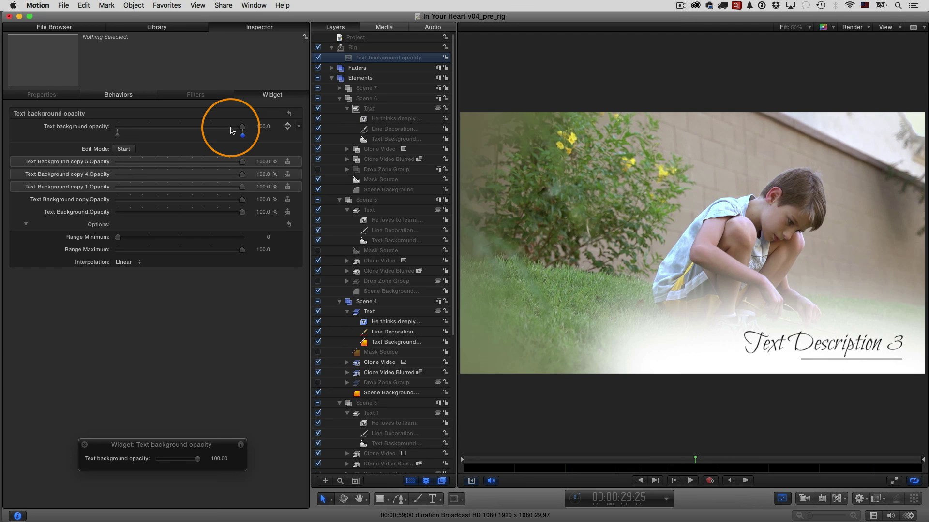
Set the Text background opacity rig slider to 35.83, dimming all five linked backgrounds
drag(230, 130, 162, 131)
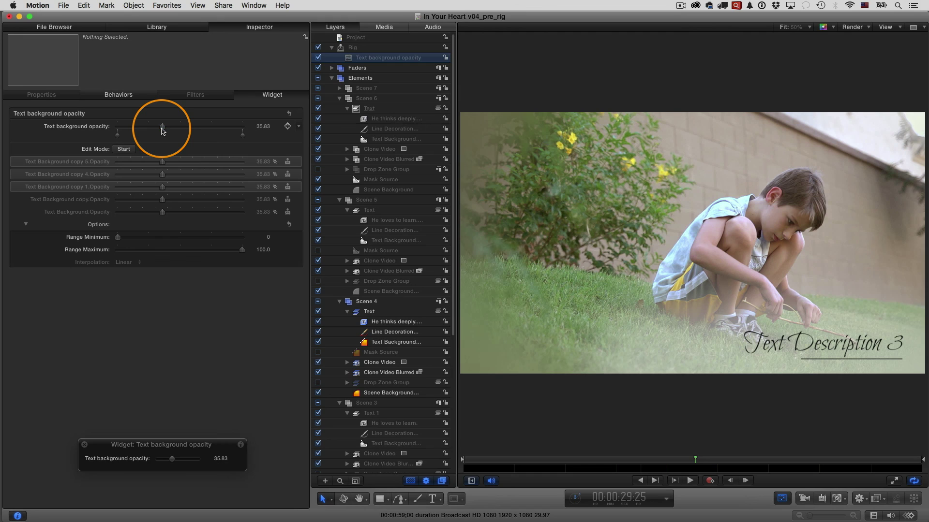